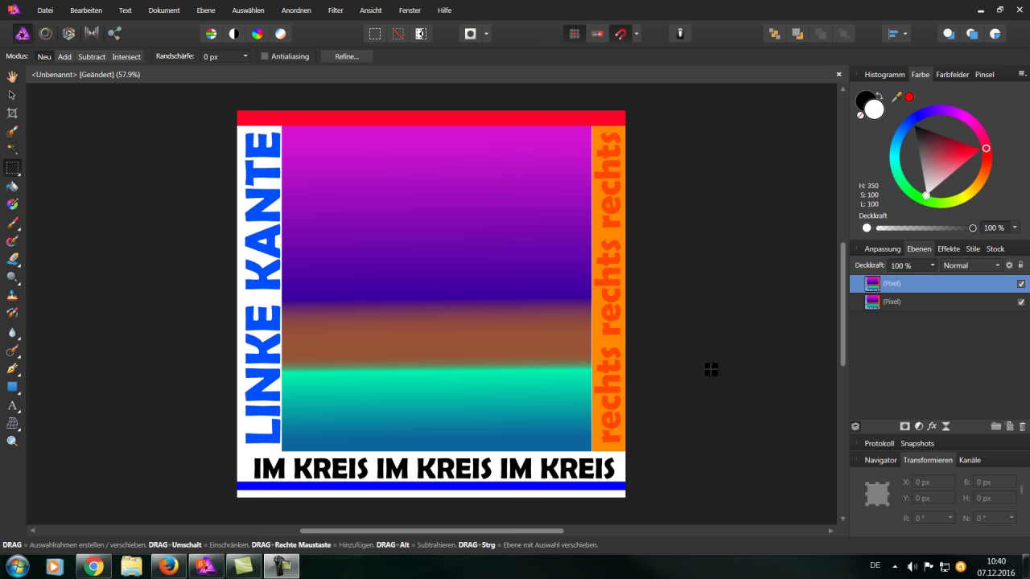
# Apply Verzerren > Kartesisch in Polar to wrap the whole test image into a circle
pyautogui.click(335, 11)
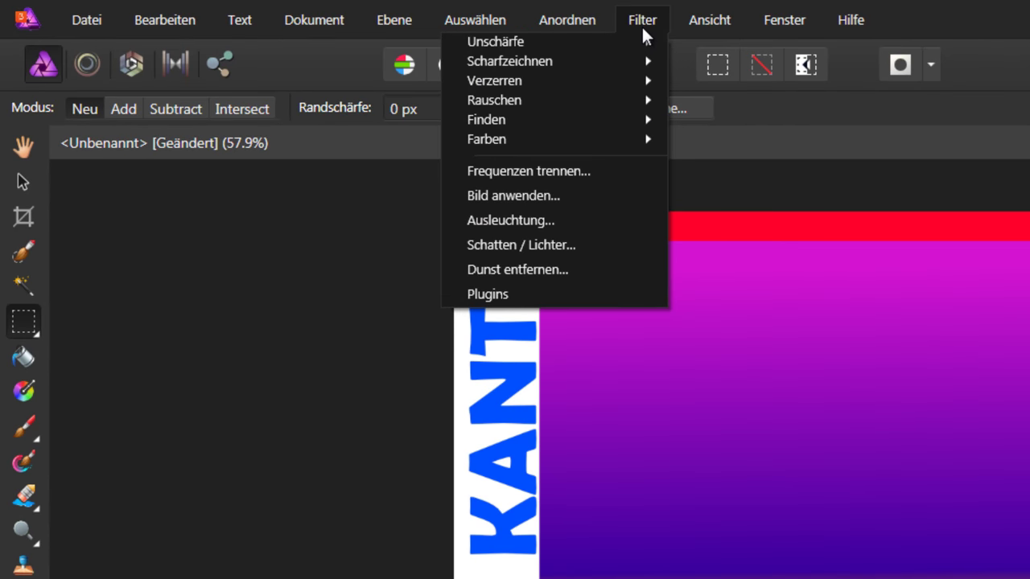
pyautogui.moveTo(555, 81)
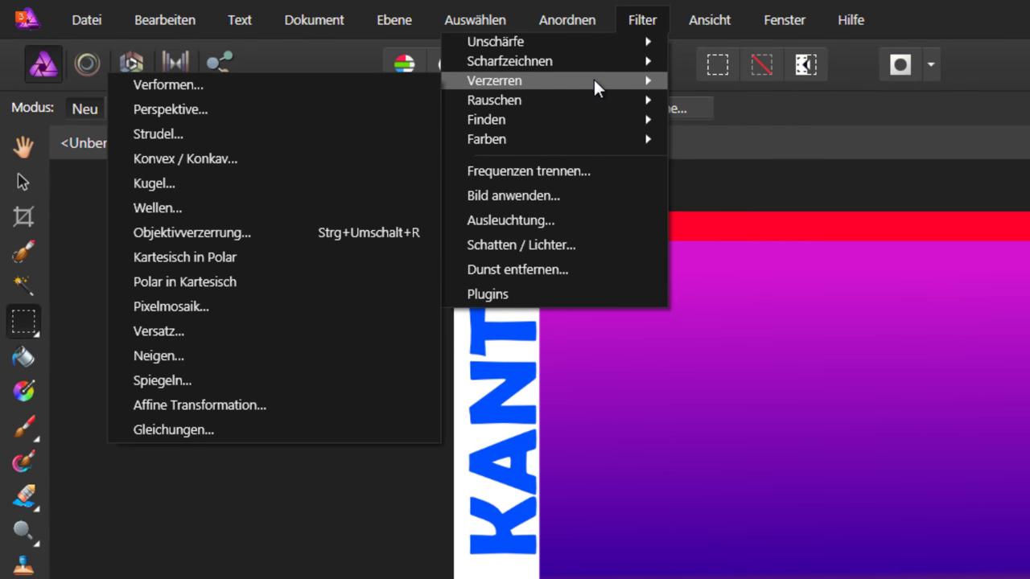
pyautogui.click(285, 255)
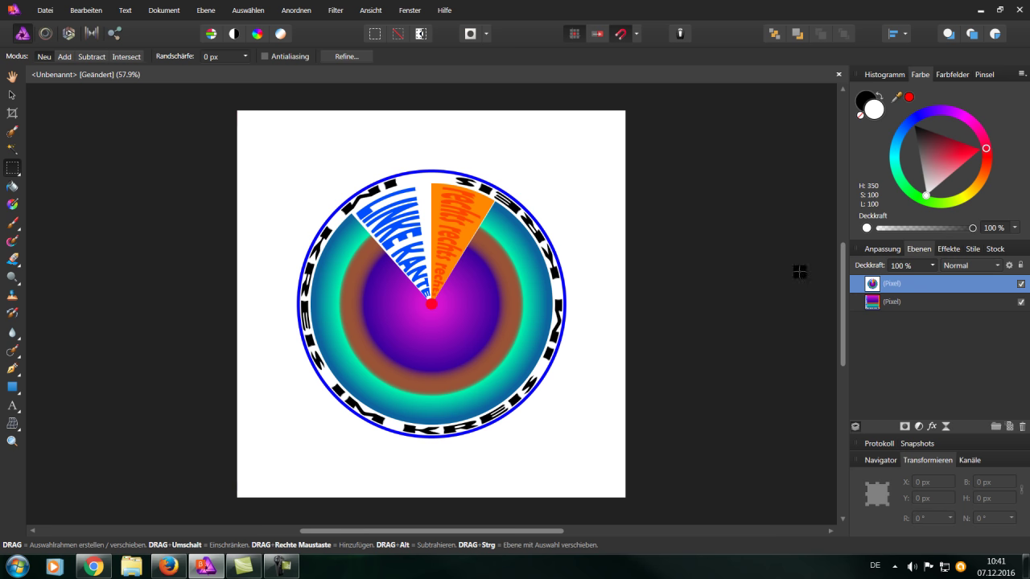
# Hide and reshow the circular top layer twice to compare it with the original rectangle
pyautogui.click(1021, 283)
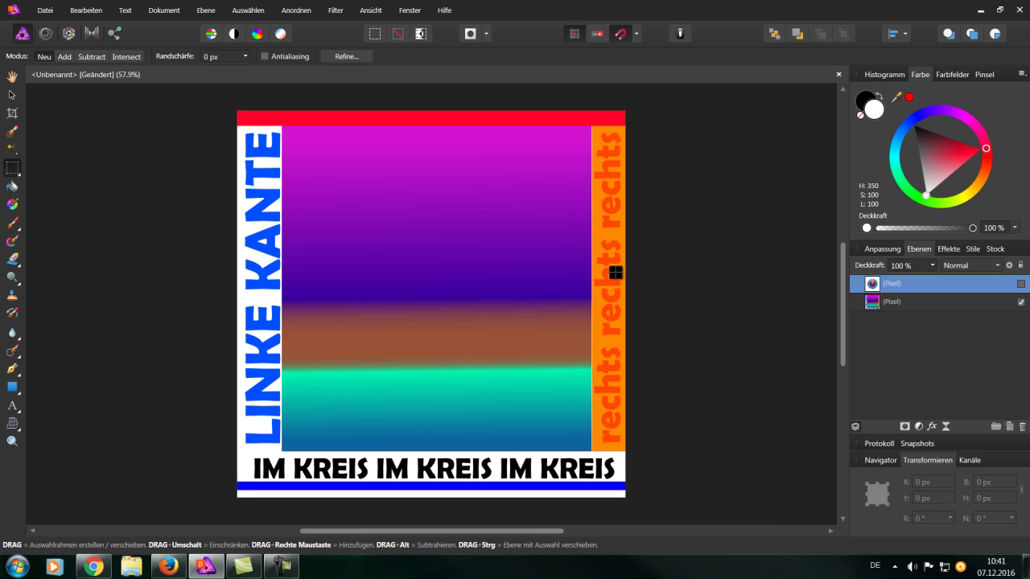
pyautogui.click(1021, 283)
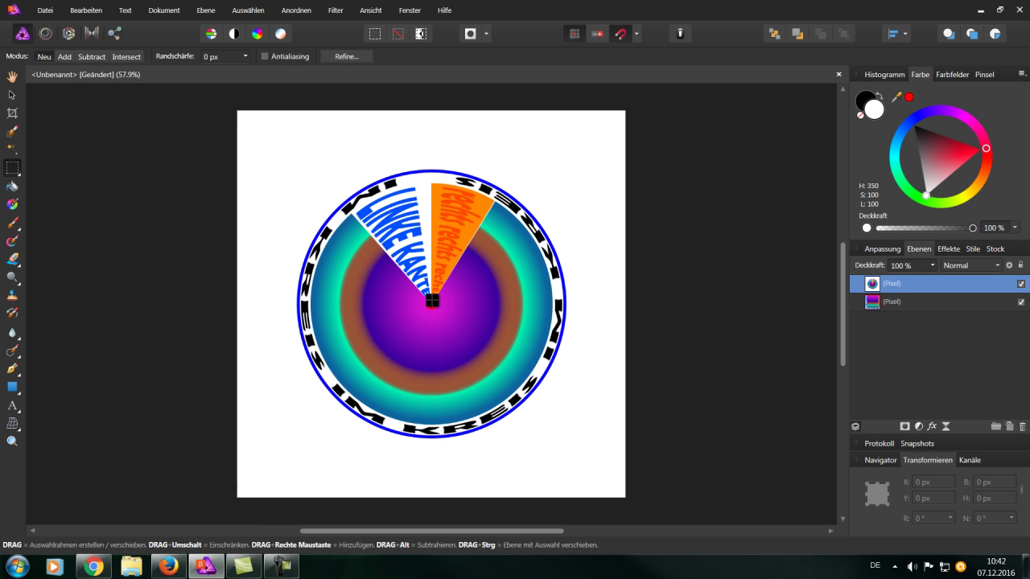
pyautogui.click(1021, 284)
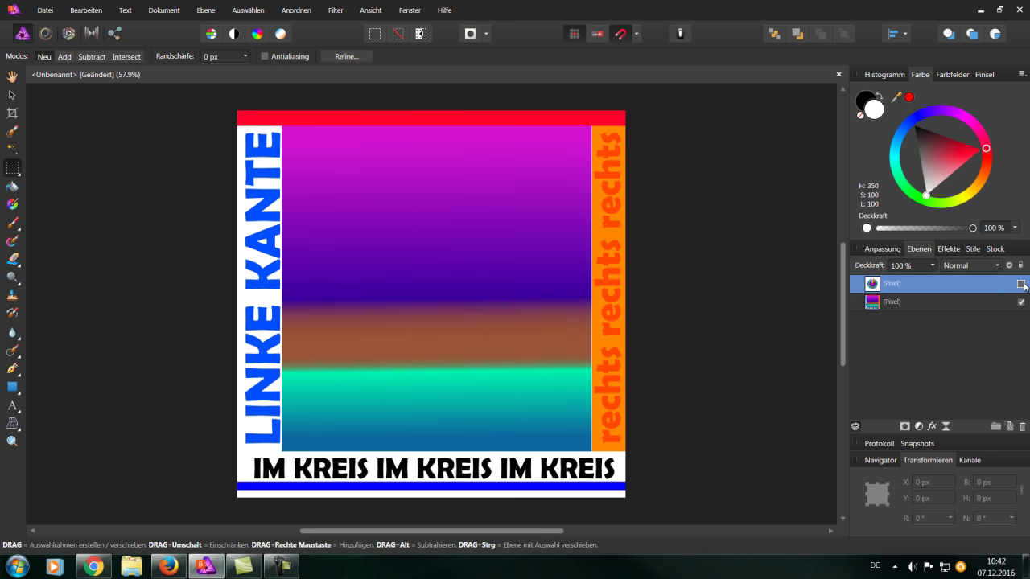
pyautogui.click(1021, 284)
pyautogui.click(336, 11)
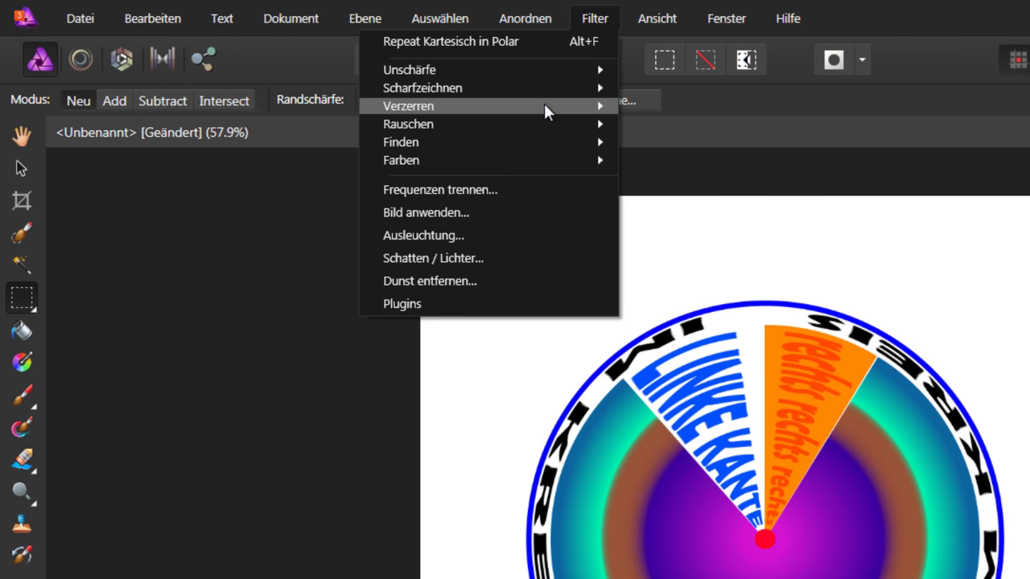
pyautogui.moveTo(341, 89)
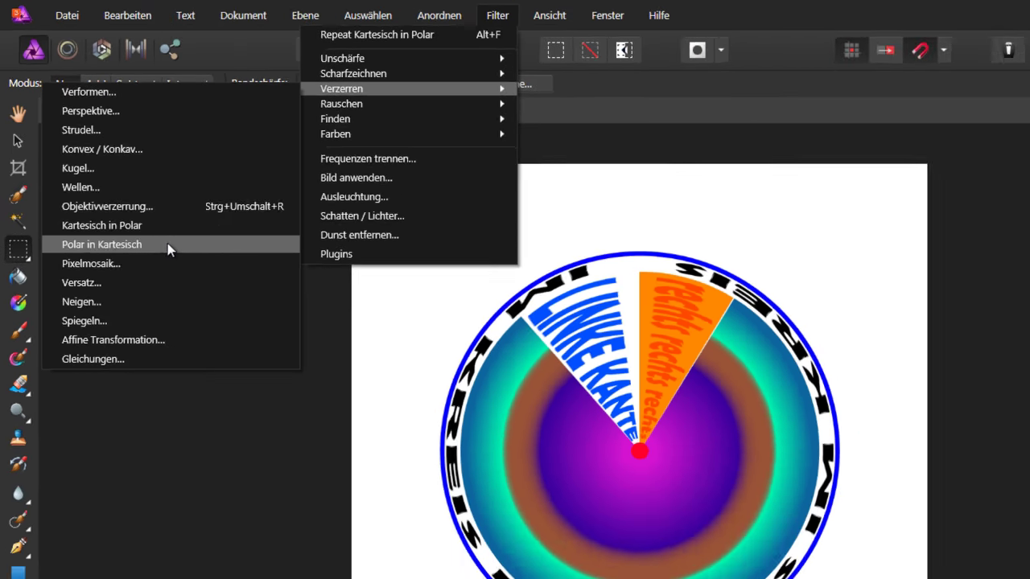
# Choose Polar in Kartesisch to unwrap the circular image back into a rectangle
pyautogui.click(199, 290)
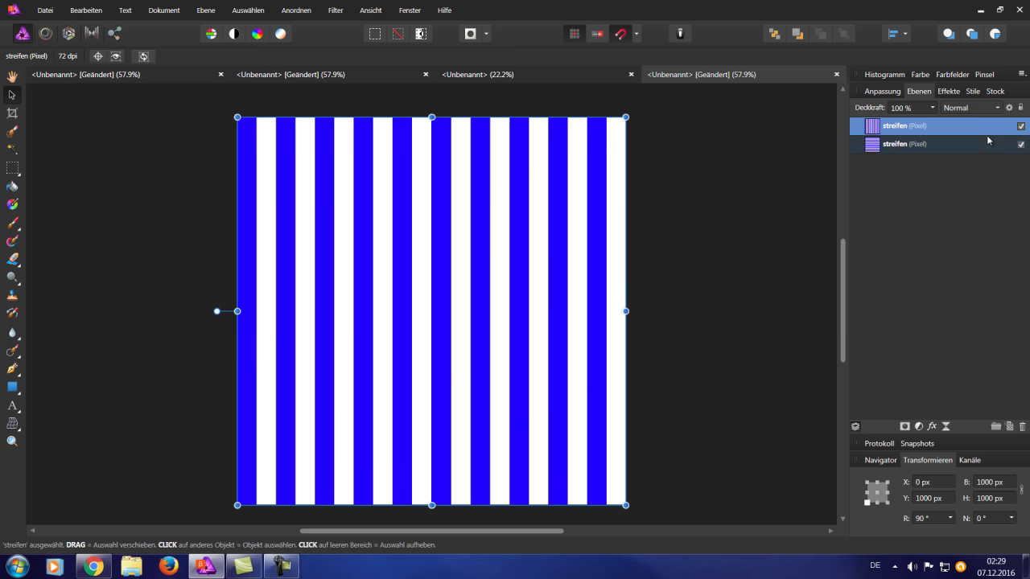
# Warp the horizontal-stripe layer into concentric rings with Kartesisch in Polar, then reshow the vertical stripes
pyautogui.click(1021, 126)
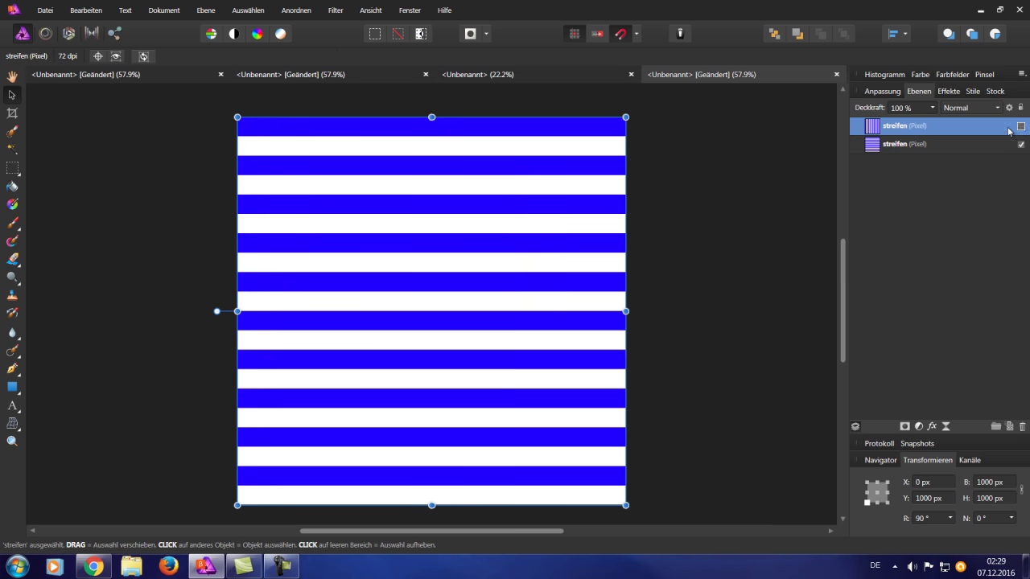
pyautogui.click(935, 147)
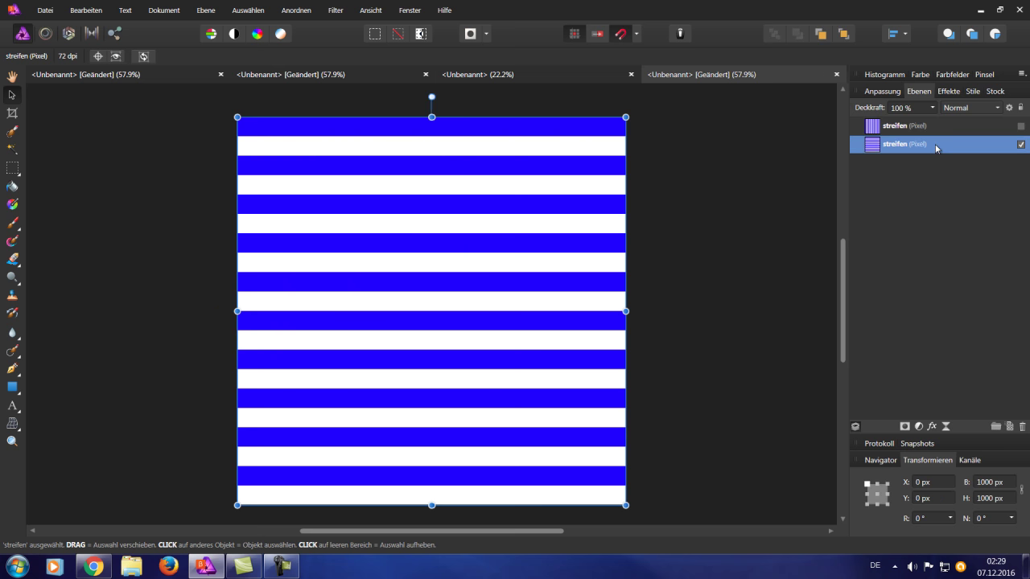
pyautogui.click(330, 11)
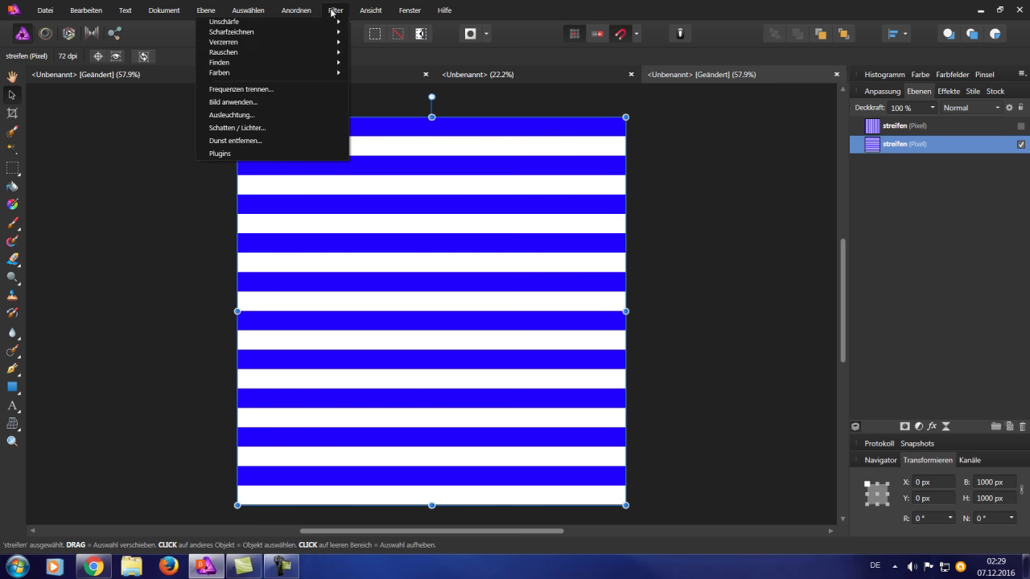
pyautogui.moveTo(241, 42)
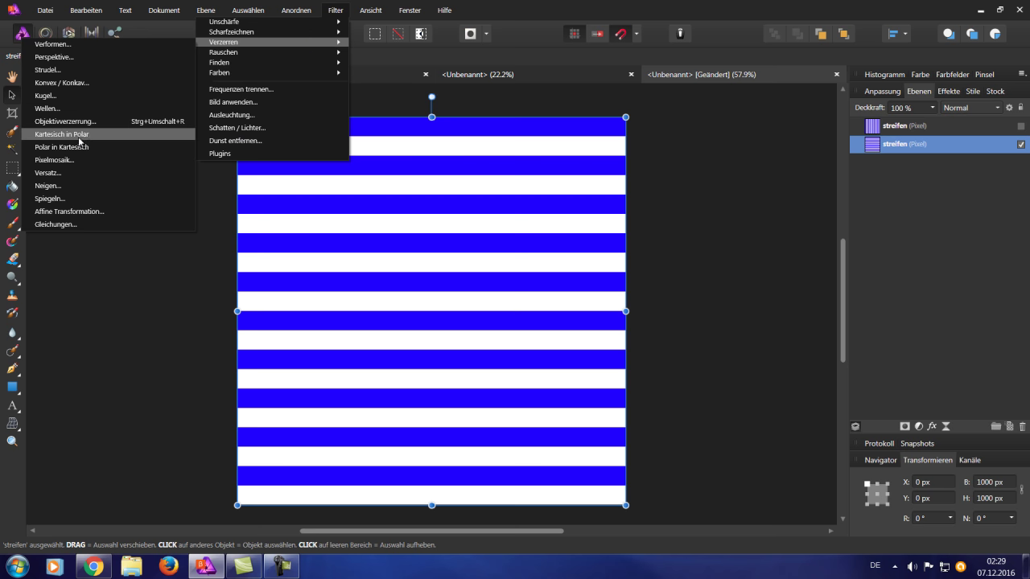
pyautogui.click(85, 136)
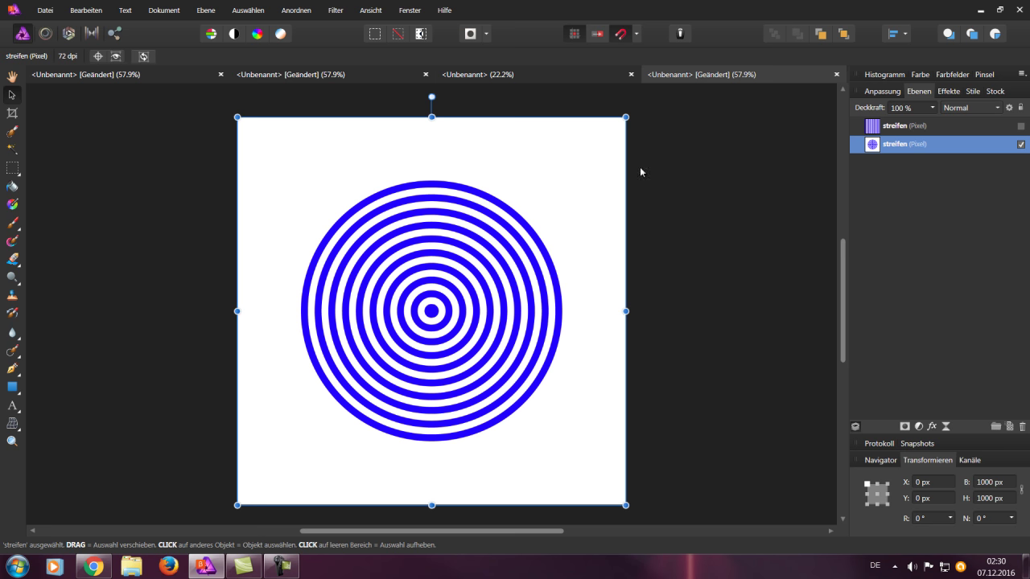
pyautogui.click(970, 129)
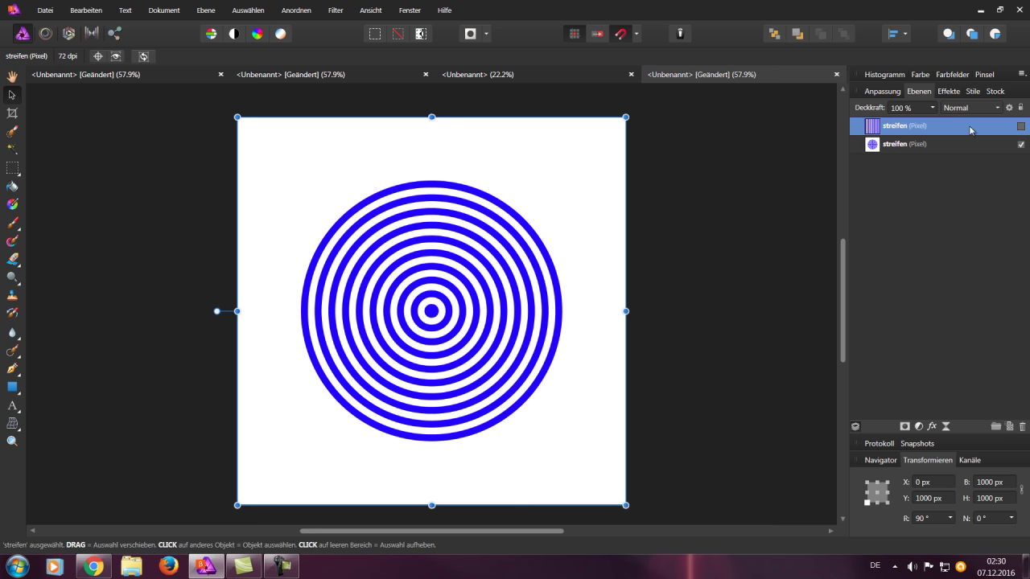
pyautogui.click(1021, 127)
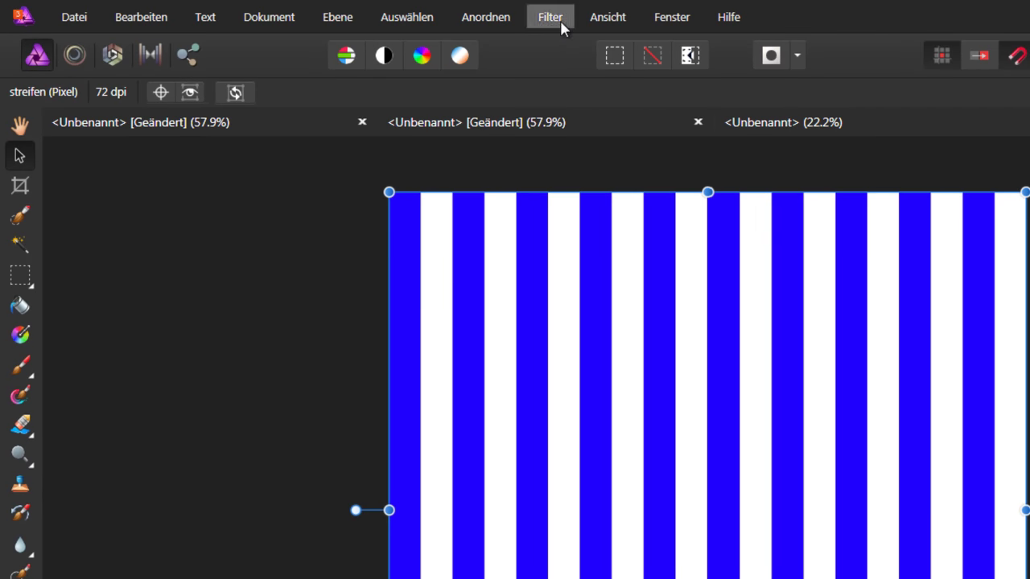
# Apply Kartesisch in Polar to the vertical stripes, creating a blue-and-white radial sunburst
pyautogui.click(555, 20)
pyautogui.moveTo(366, 98)
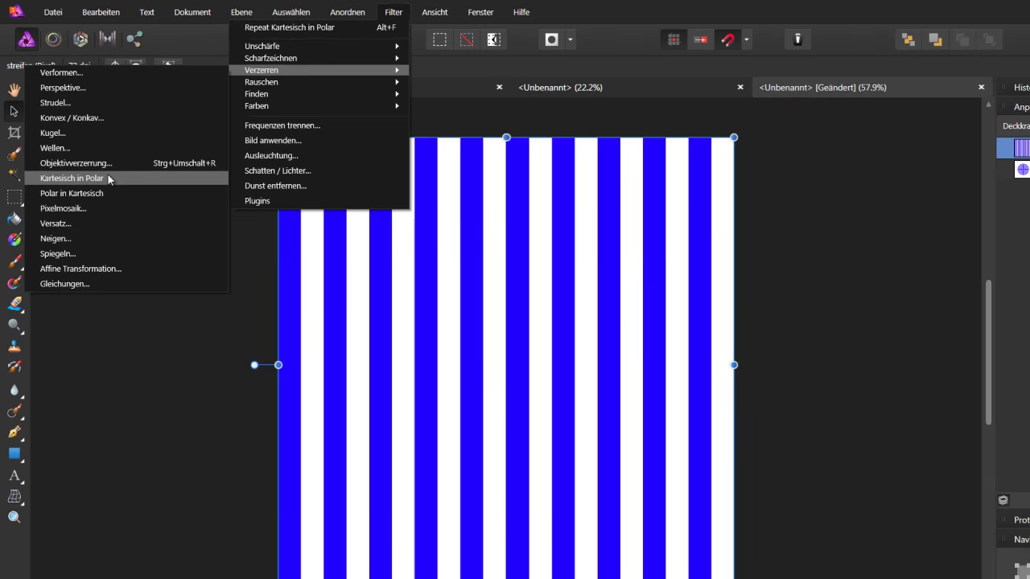
pyautogui.click(150, 248)
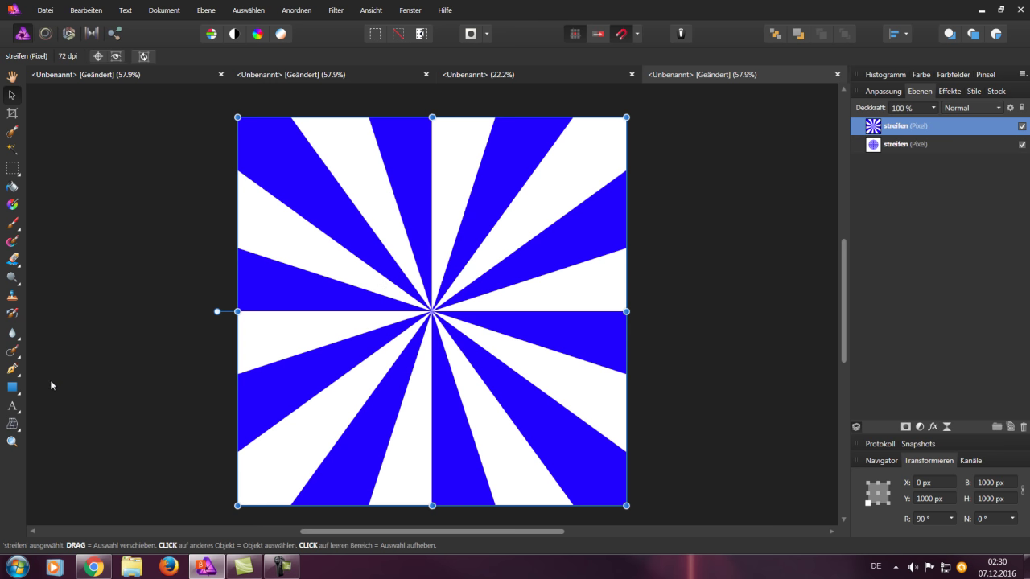
pyautogui.click(15, 392)
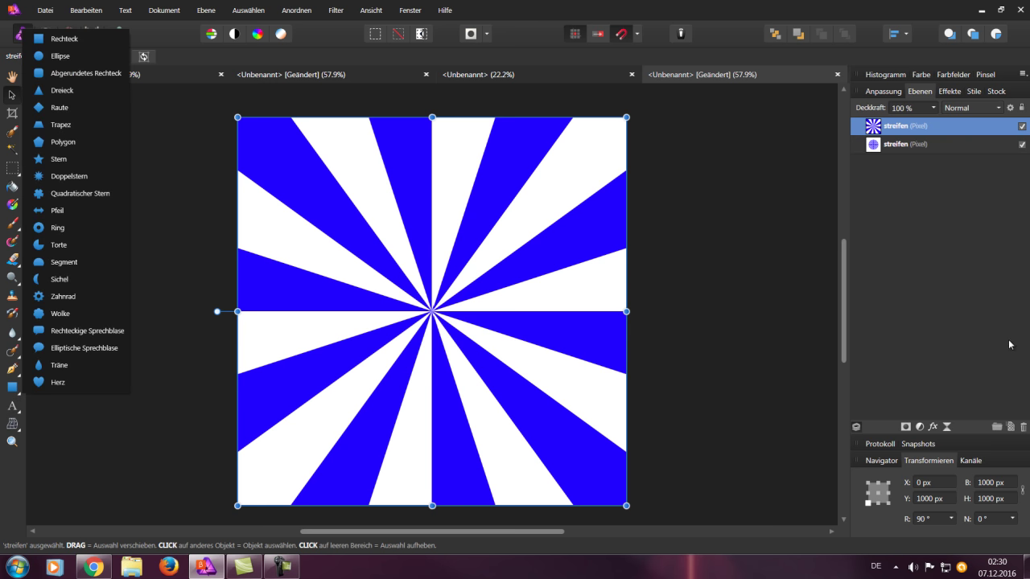
# Add a new empty pixel layer and hide the radial rays and concentric rings layers
pyautogui.click(1010, 427)
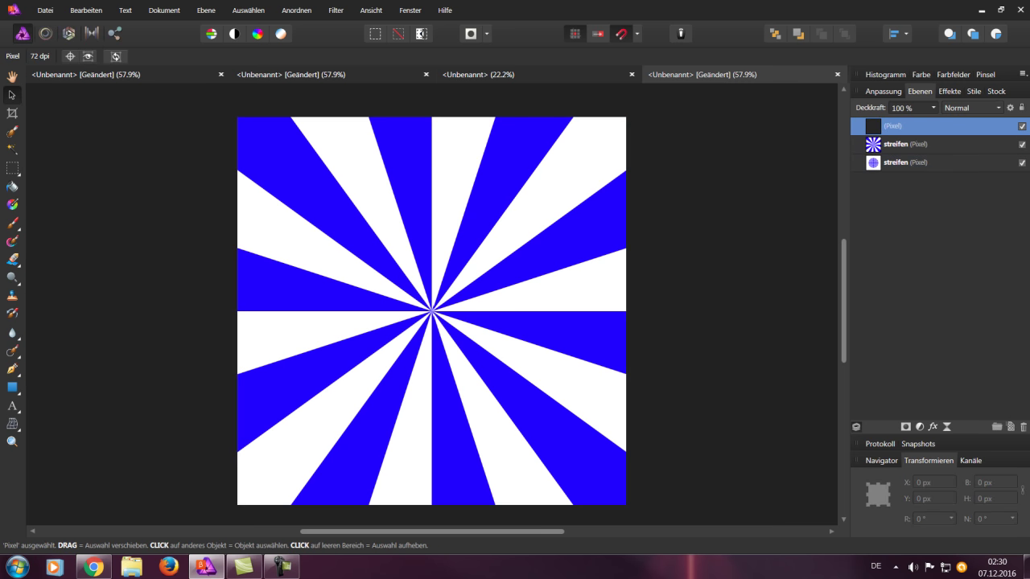
pyautogui.click(1022, 144)
pyautogui.click(1022, 163)
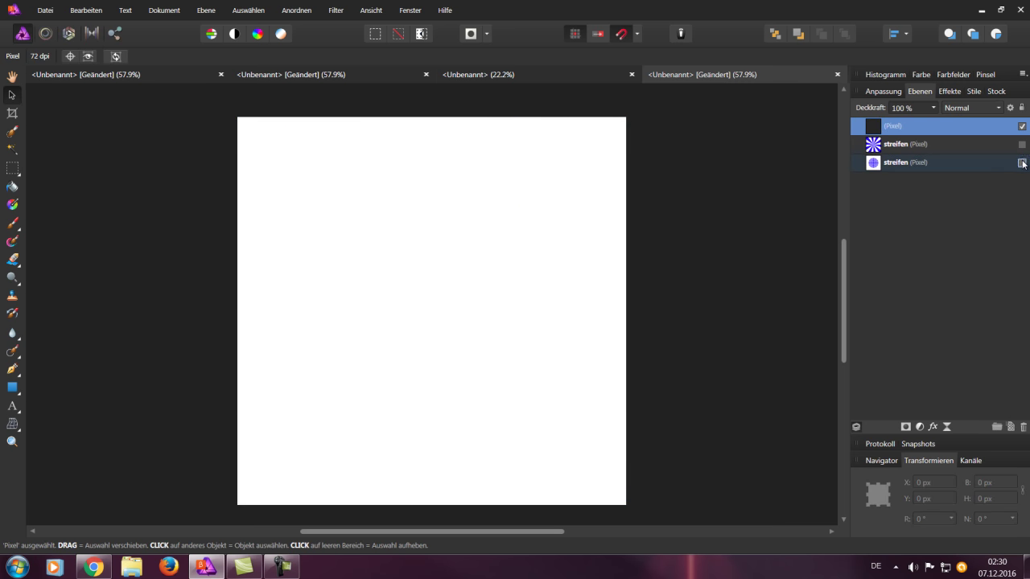
# Draw a pure blue 1000 by 50 px rectangle across the top of the canvas
pyautogui.click(13, 388)
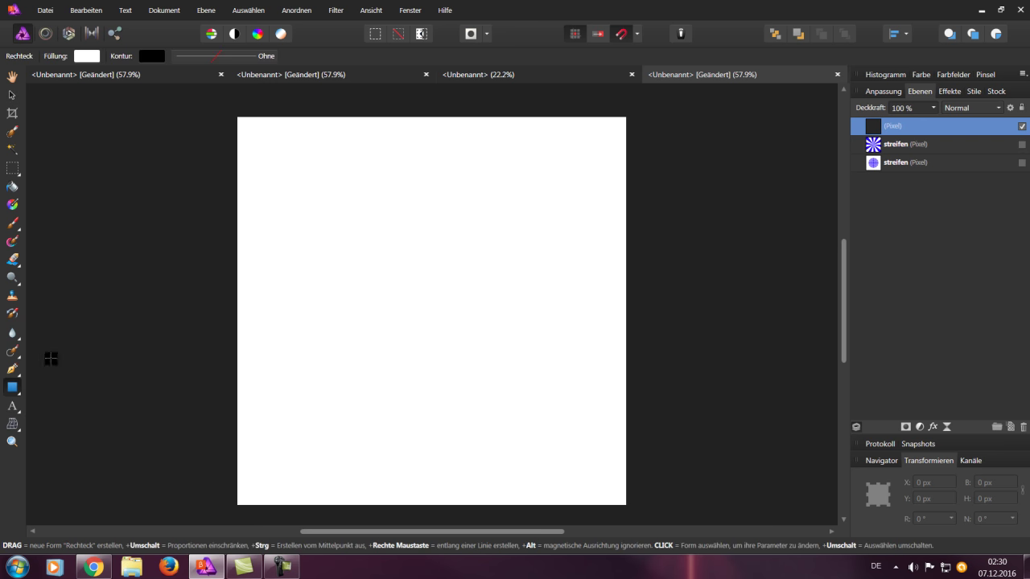
pyautogui.click(922, 75)
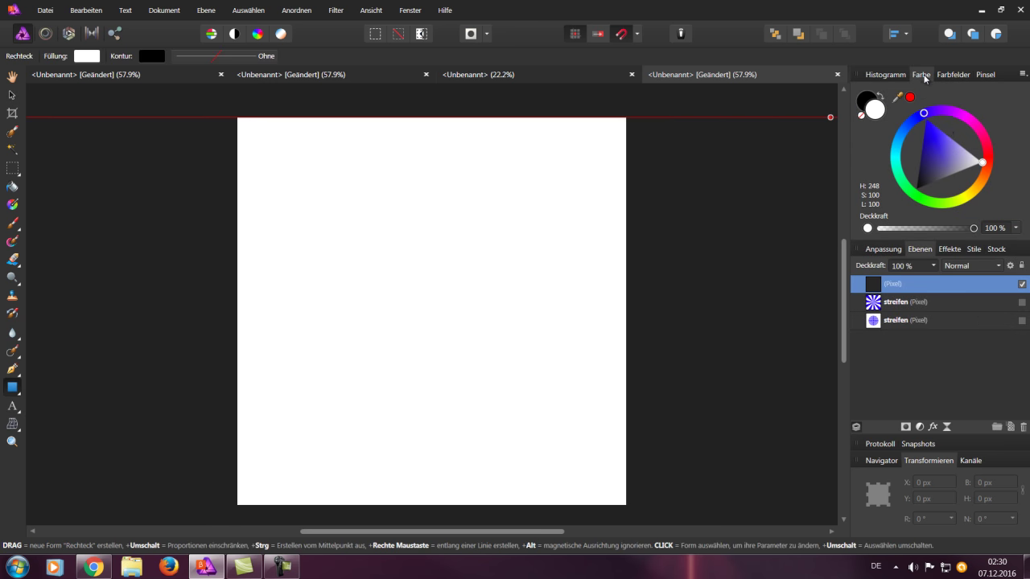
pyautogui.moveTo(934, 142); pyautogui.dragTo(927, 120)
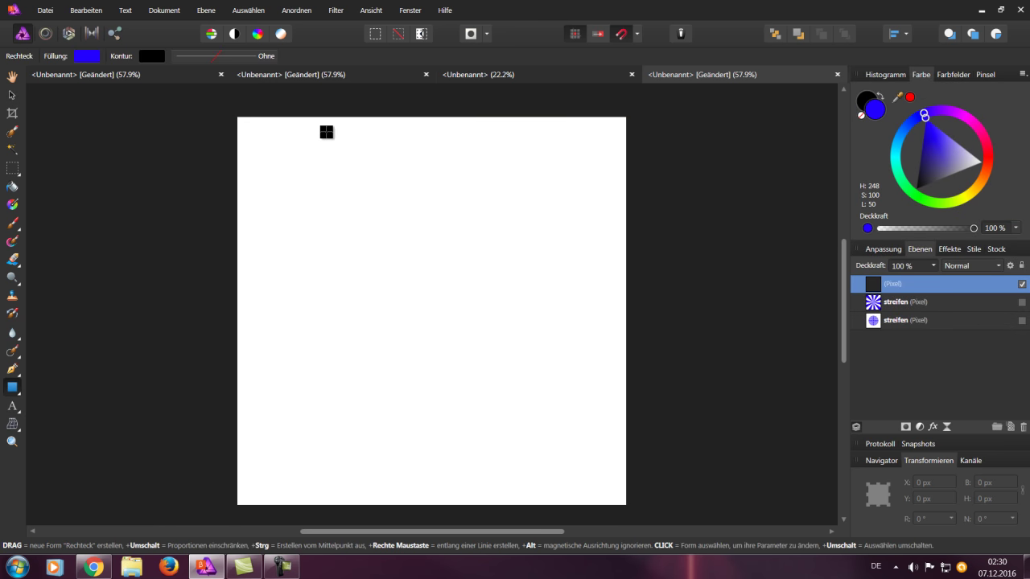
pyautogui.moveTo(235, 118); pyautogui.dragTo(532, 160)
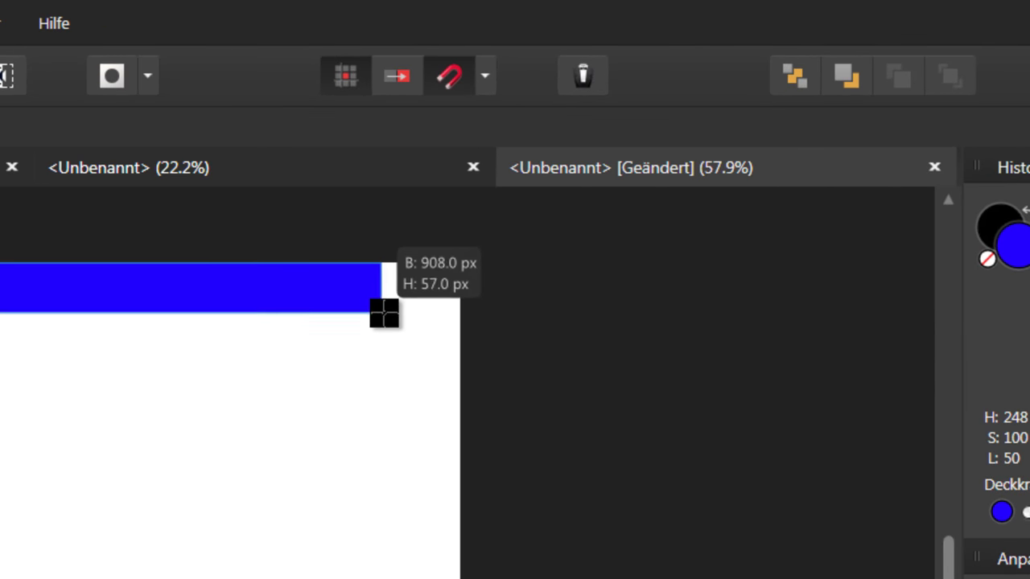
pyautogui.moveTo(533, 161); pyautogui.dragTo(626, 137)
pyautogui.moveTo(459, 308); pyautogui.dragTo(463, 307)
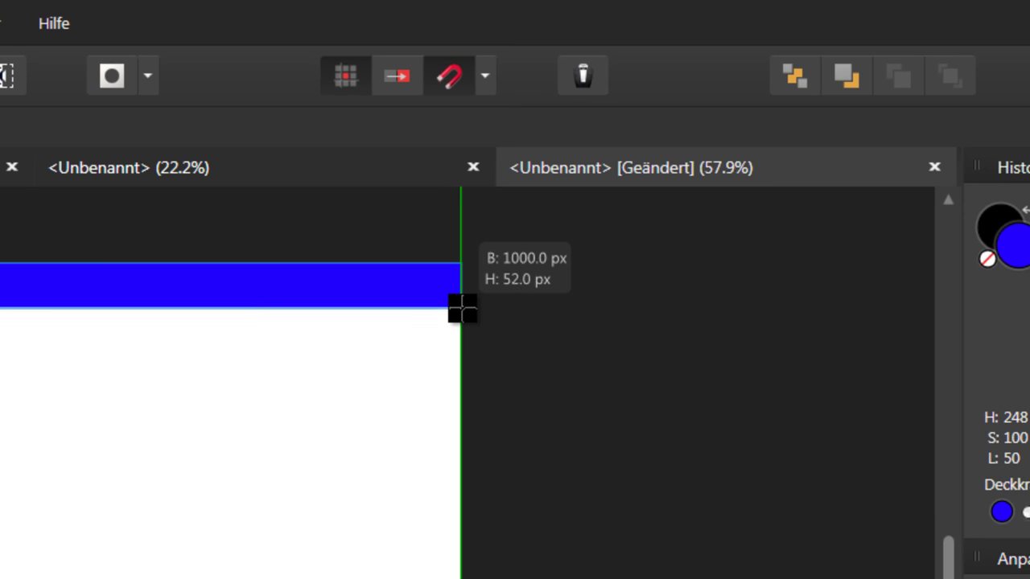
pyautogui.moveTo(463, 308); pyautogui.dragTo(463, 306)
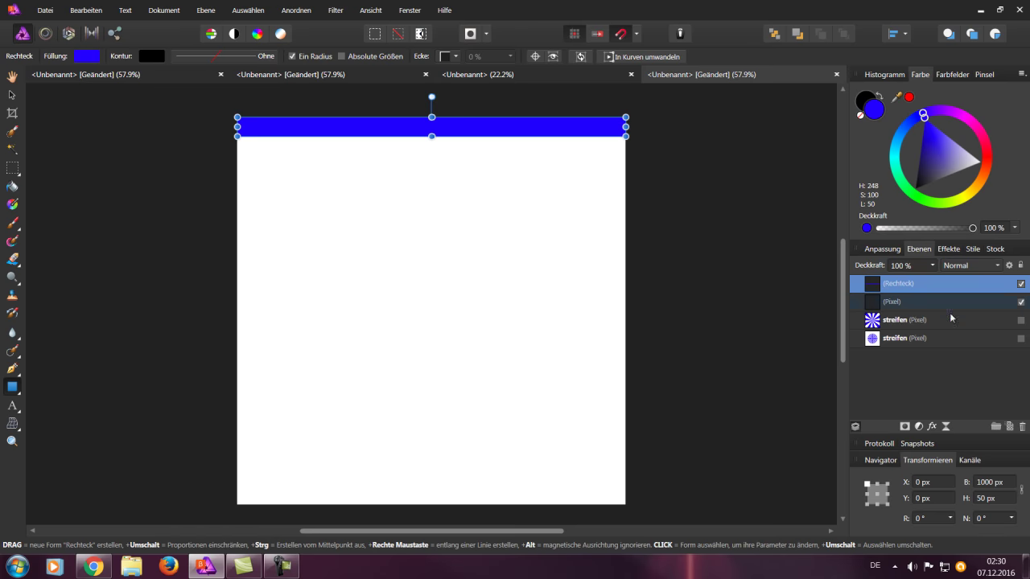
pyautogui.doubleClick(954, 286)
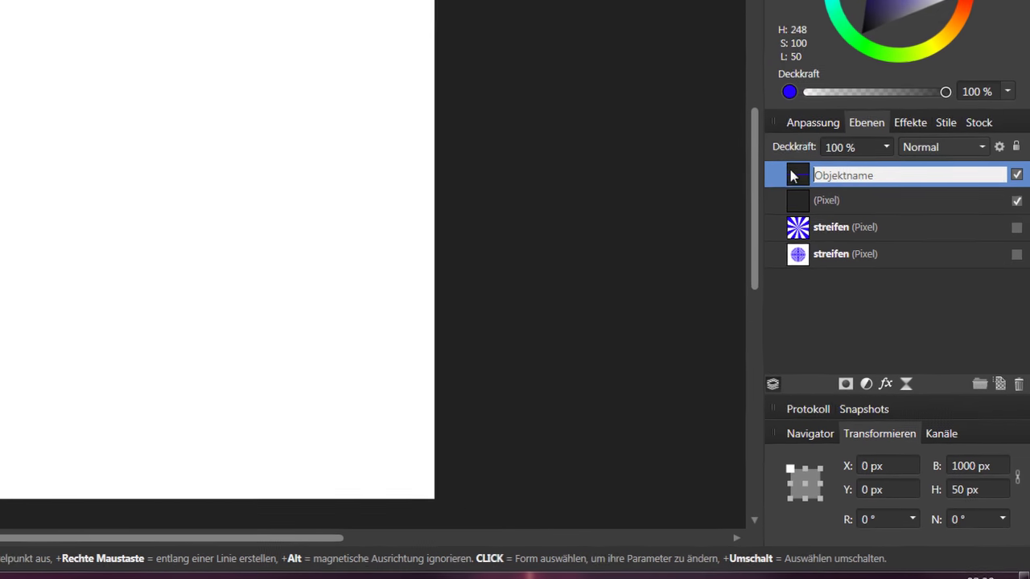
pyautogui.press('Escape')
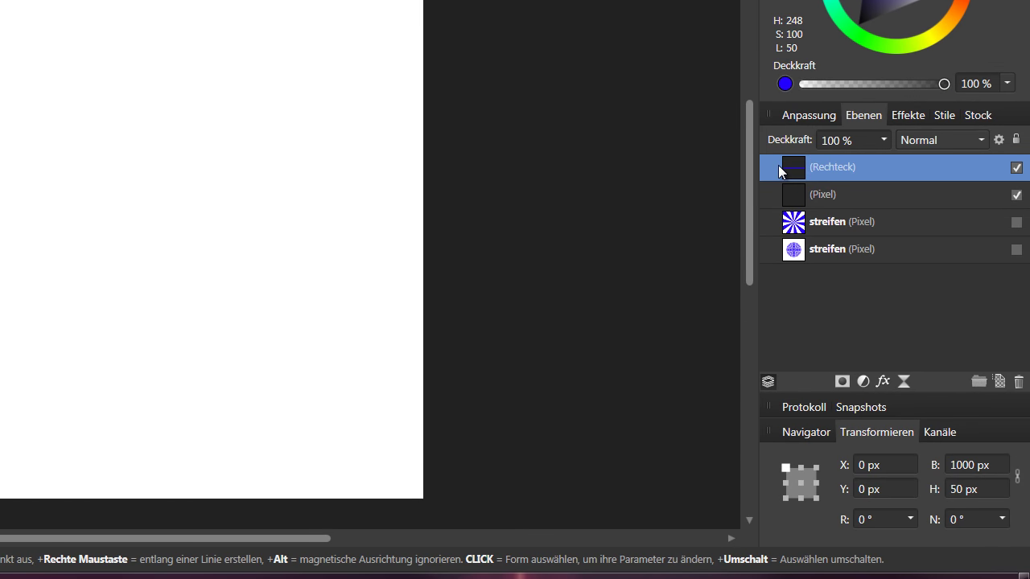
# Duplicate the blue bar several times and distribute the copies vertically 47 px apart
pyautogui.hotkey('ctrl', 'j')
pyautogui.hotkey('ctrl', 'j')
pyautogui.hotkey('ctrl', 'j')
pyautogui.hotkey('ctrl', 'j')
pyautogui.hotkey('ctrl', 'j')
pyautogui.hotkey('ctrl', 'j')
pyautogui.hotkey('ctrl', 'j')
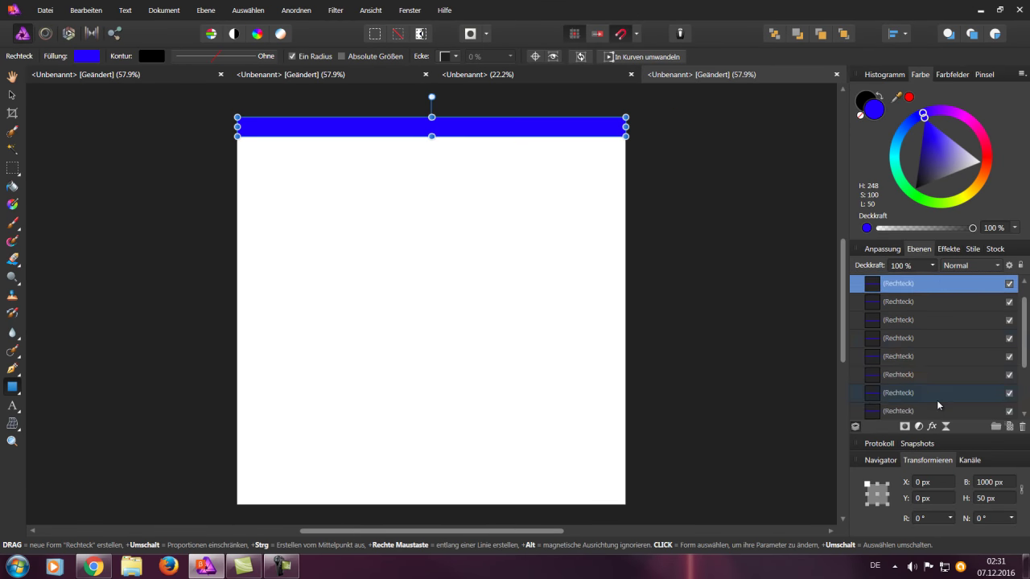
pyautogui.scroll(-5, 938, 404)
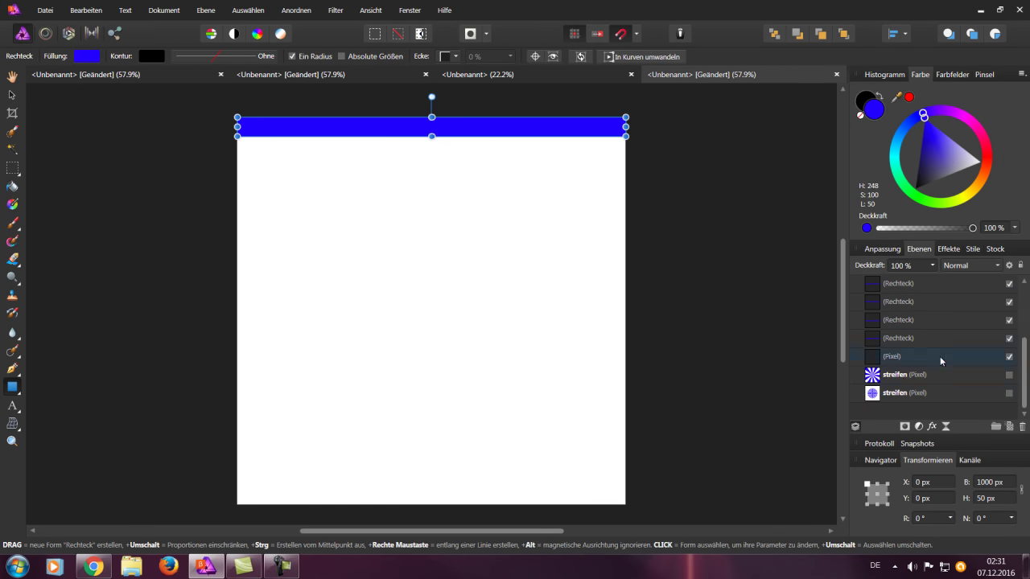
pyautogui.keyDown('shift'); pyautogui.click(933, 343); pyautogui.keyUp('shift')
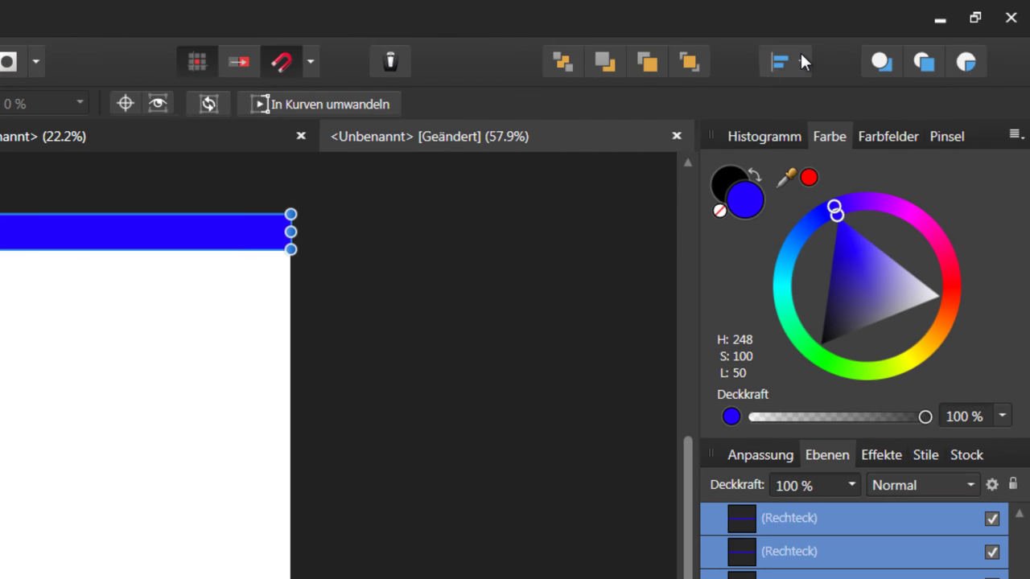
pyautogui.click(800, 53)
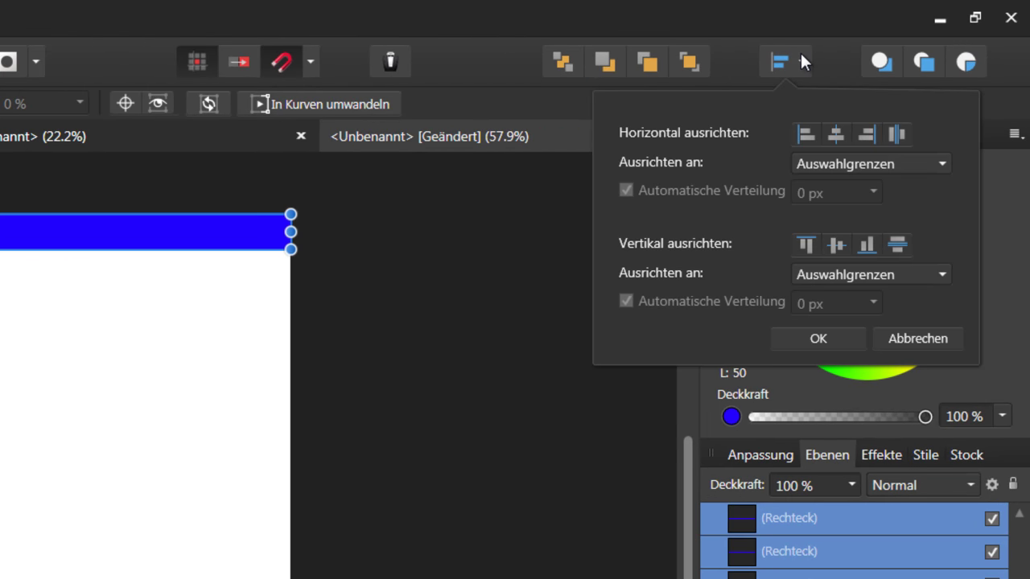
pyautogui.click(899, 248)
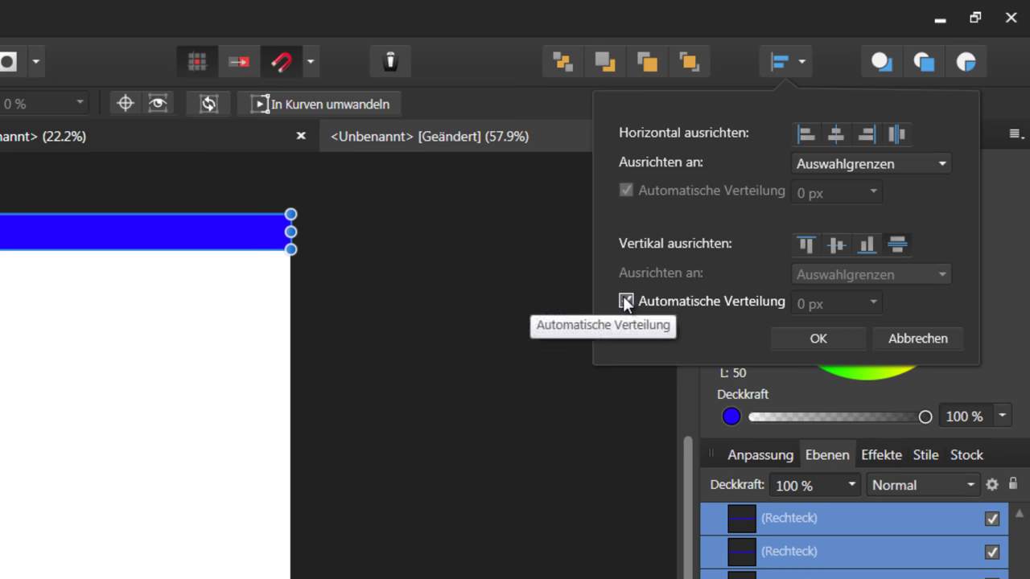
pyautogui.click(624, 299)
pyautogui.click(873, 303)
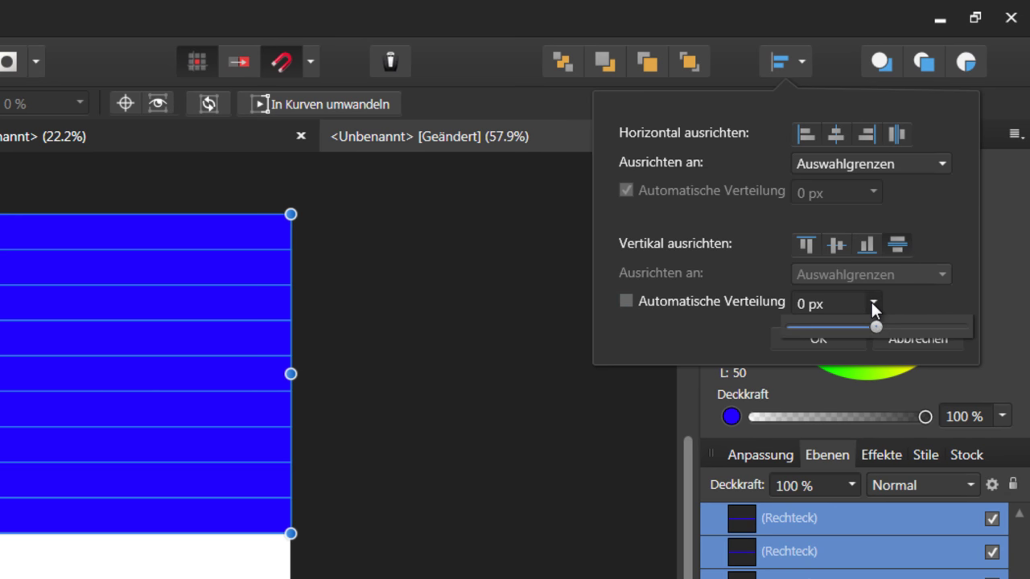
pyautogui.moveTo(880, 328); pyautogui.dragTo(887, 327)
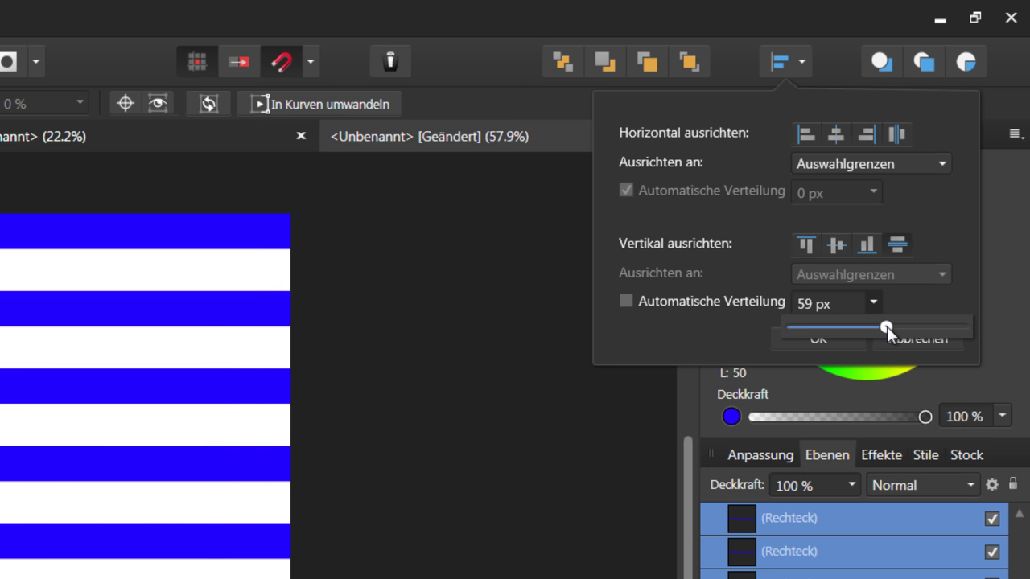
pyautogui.moveTo(887, 327); pyautogui.dragTo(885, 326)
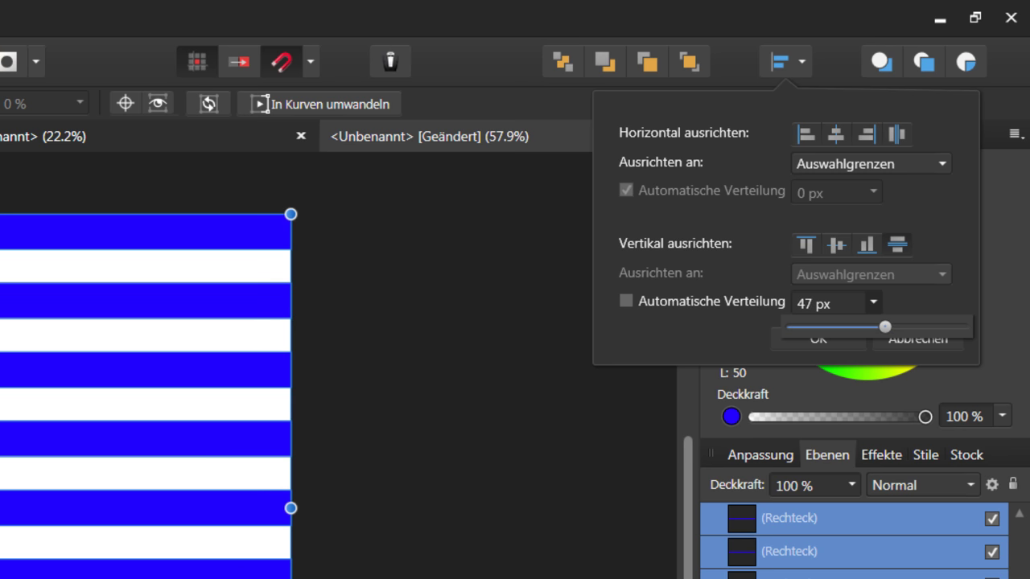
pyautogui.click(373, 354)
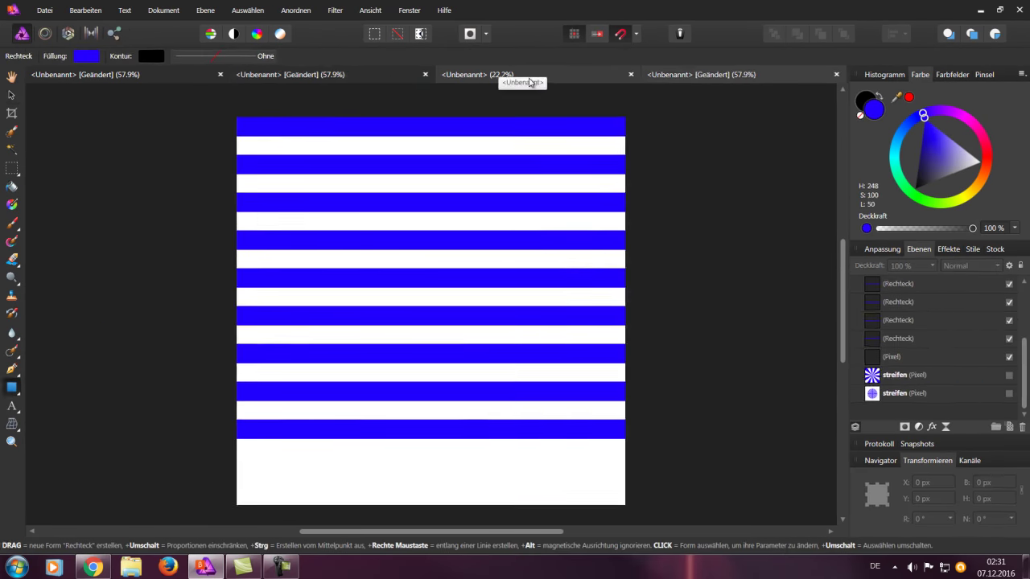
# Switch to the repeated-text document and apply Polar in Kartesisch to the text
pyautogui.hotkey('ctrl', 'Tab')
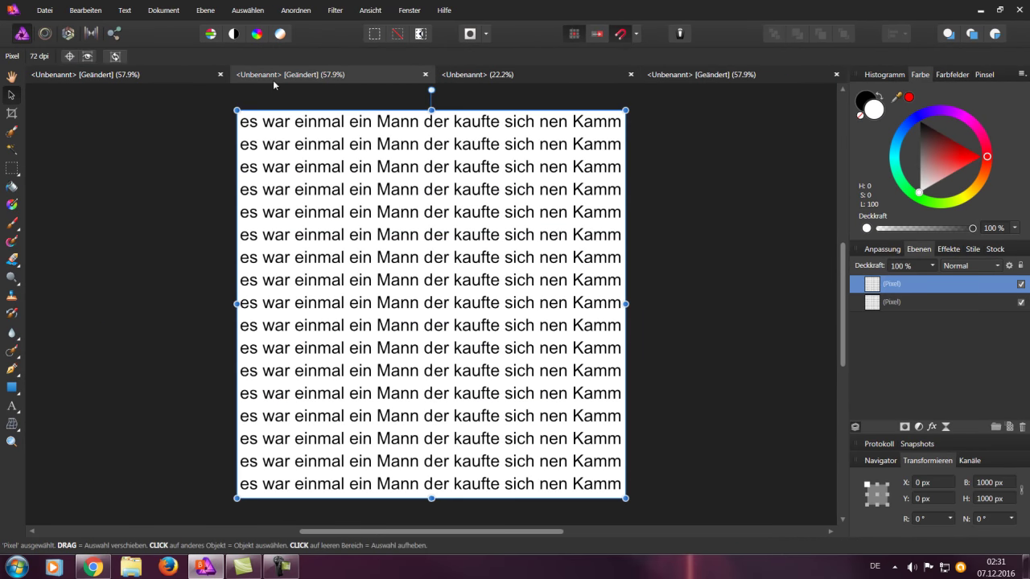
pyautogui.click(334, 16)
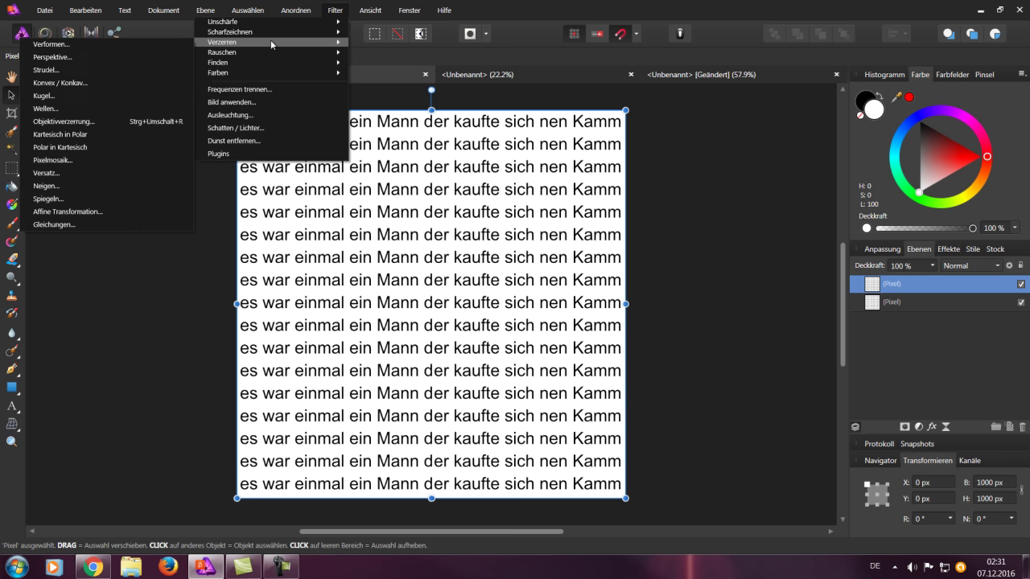
pyautogui.click(101, 147)
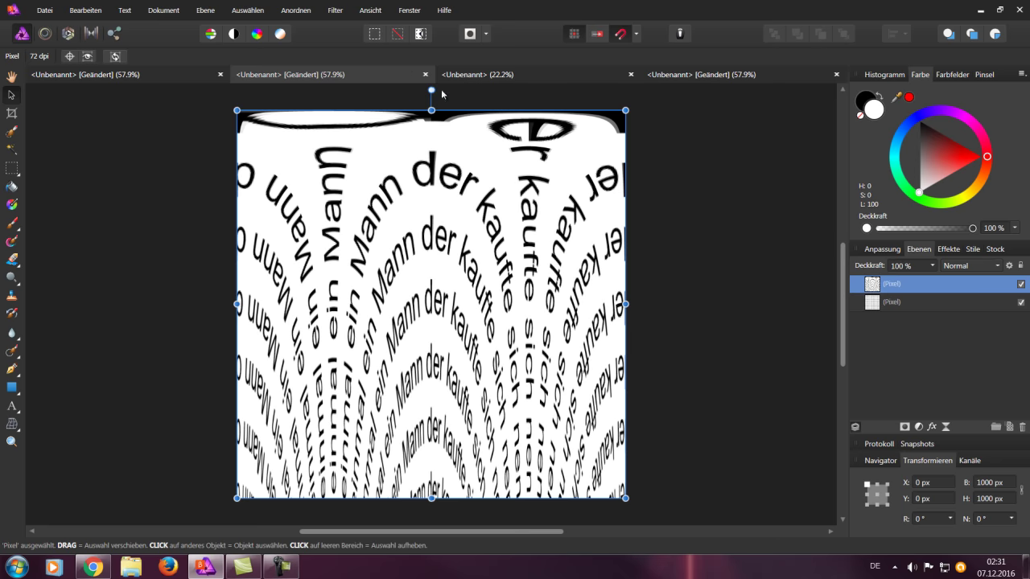
# Rotate the warped text layer by 180°
pyautogui.moveTo(431, 91)
pyautogui.mouseDown()
pyautogui.moveTo(147, 339)
pyautogui.moveTo(413, 533)
pyautogui.mouseUp()
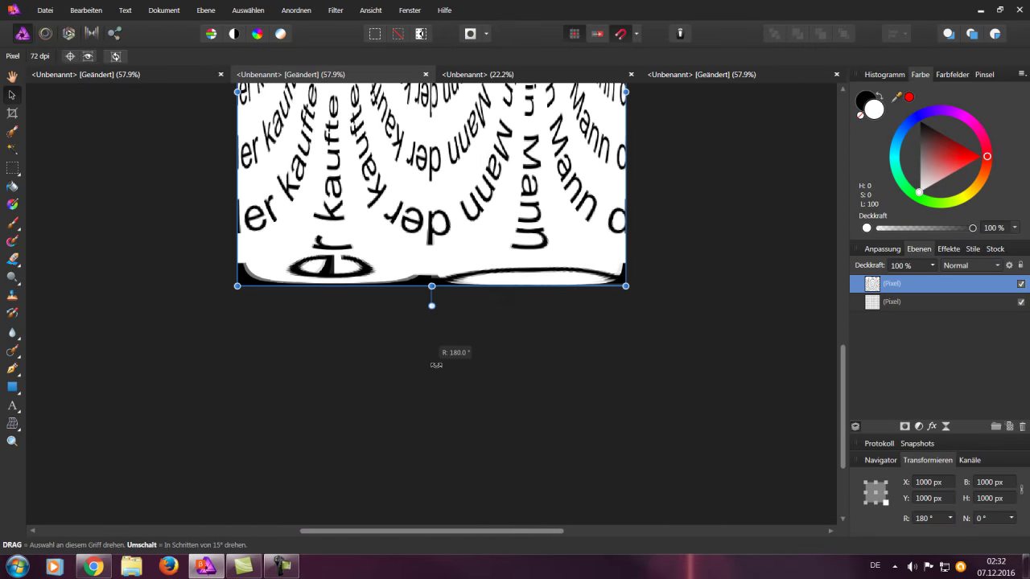
pyautogui.moveTo(412, 532); pyautogui.dragTo(437, 351)
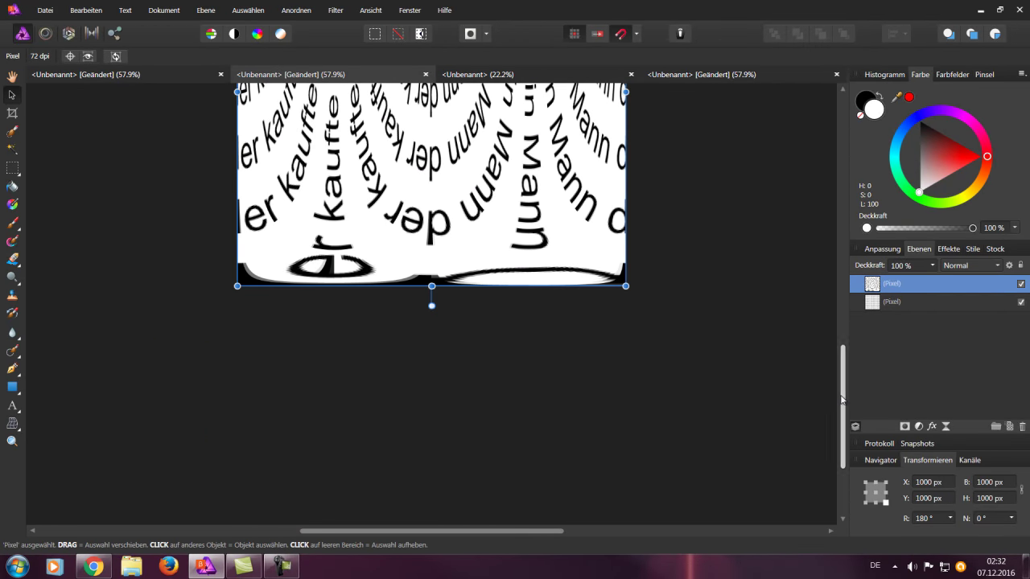
pyautogui.moveTo(844, 398); pyautogui.dragTo(834, 313)
pyautogui.scroll(2, 824, 285)
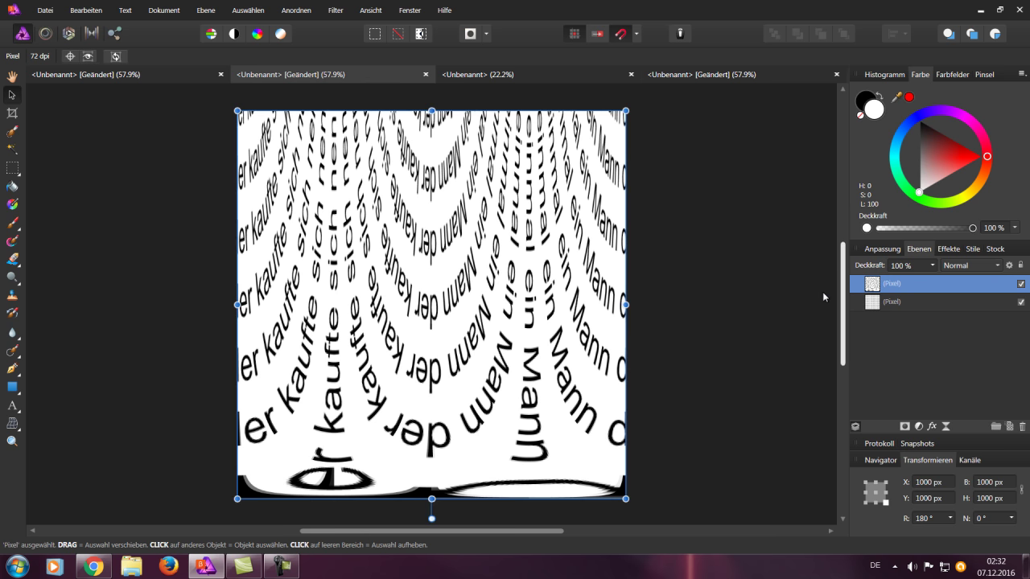
# Wrap the rotated text into a circle with Kartesisch in Polar, then switch to the industrial photo
pyautogui.click(333, 10)
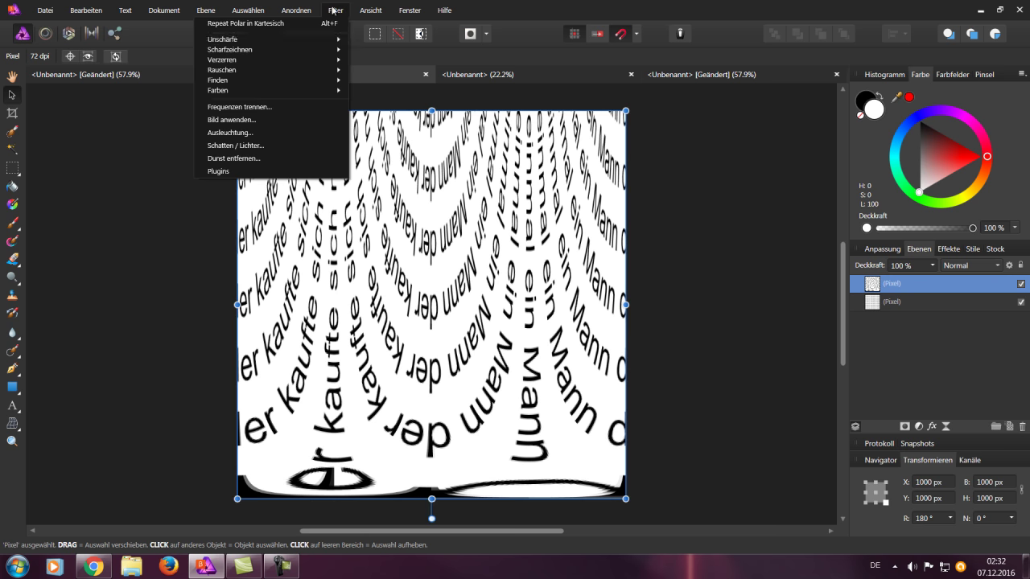
pyautogui.moveTo(367, 99)
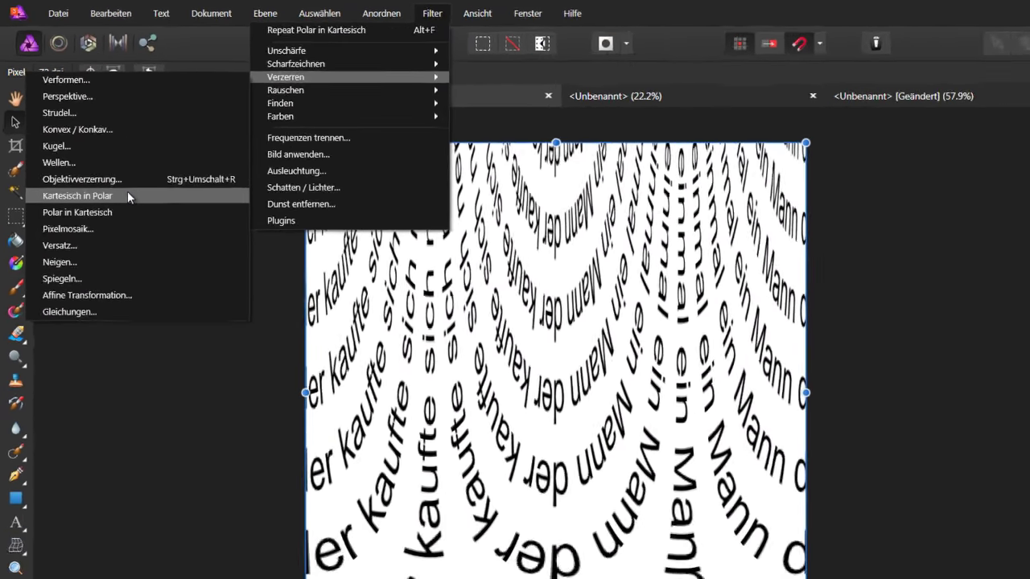
pyautogui.click(165, 253)
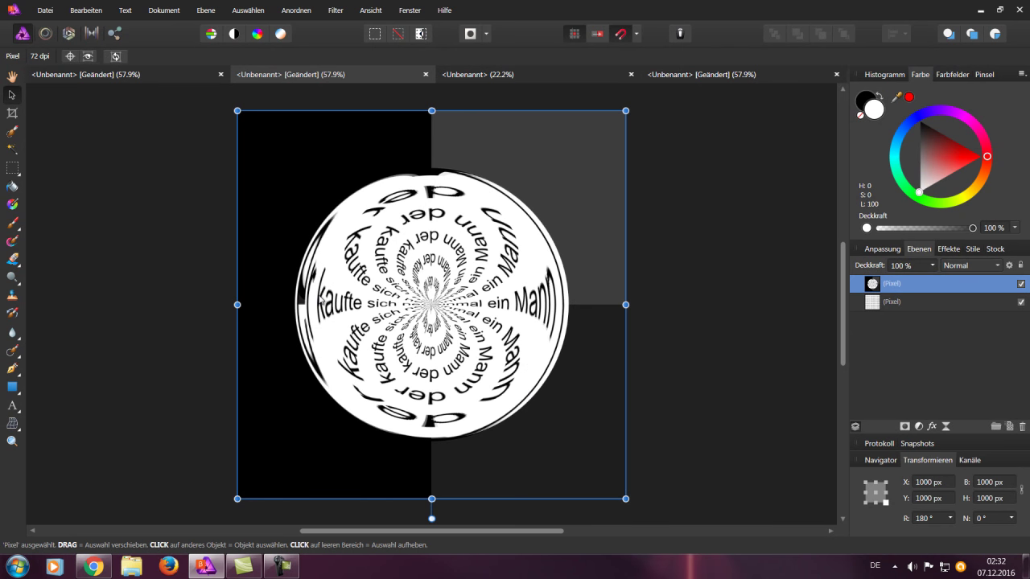
pyautogui.click(506, 79)
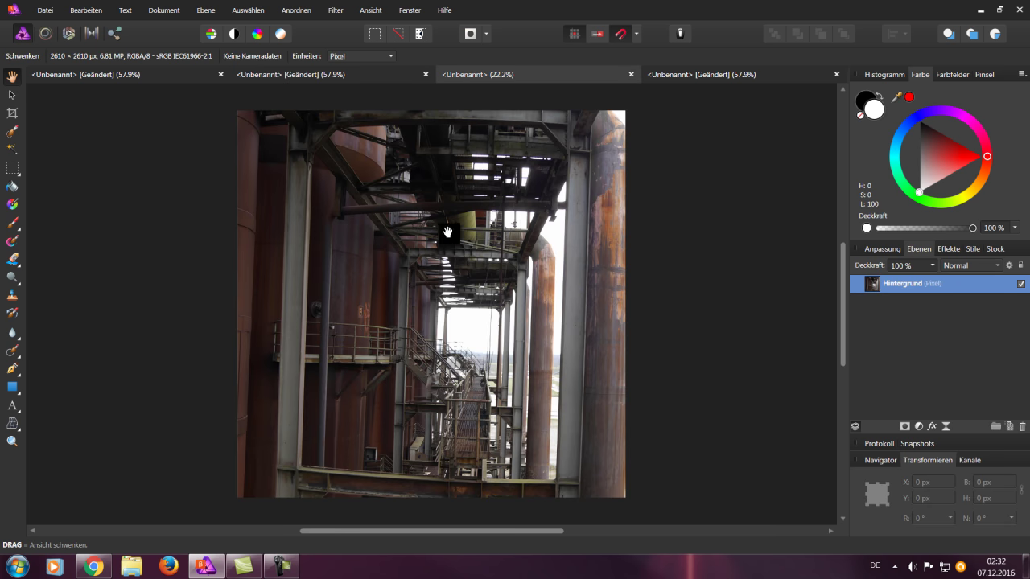
# Apply Polar in Kartesisch to the industrial photo and marquee-select the whole image
pyautogui.click(338, 12)
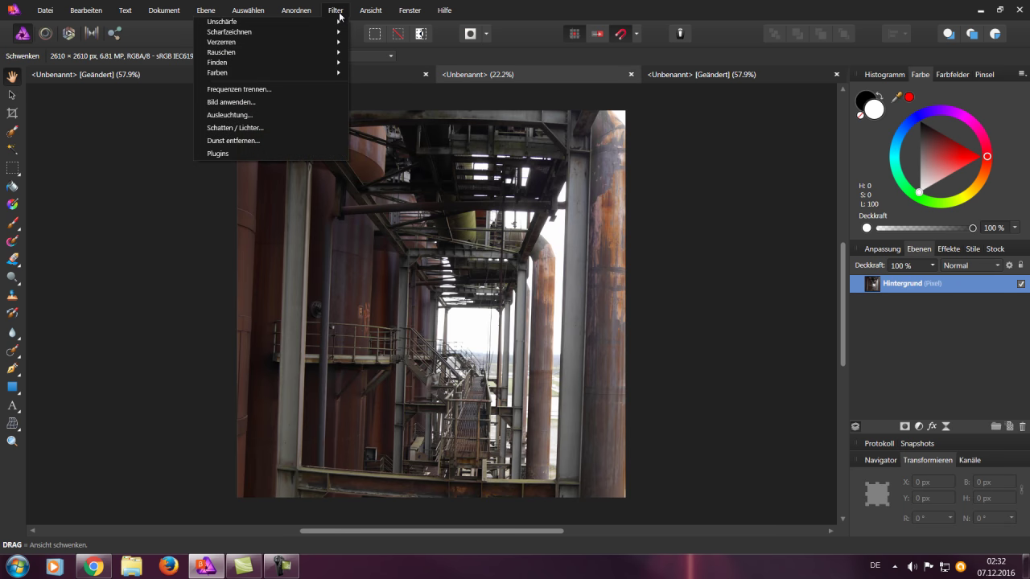
pyautogui.moveTo(241, 41)
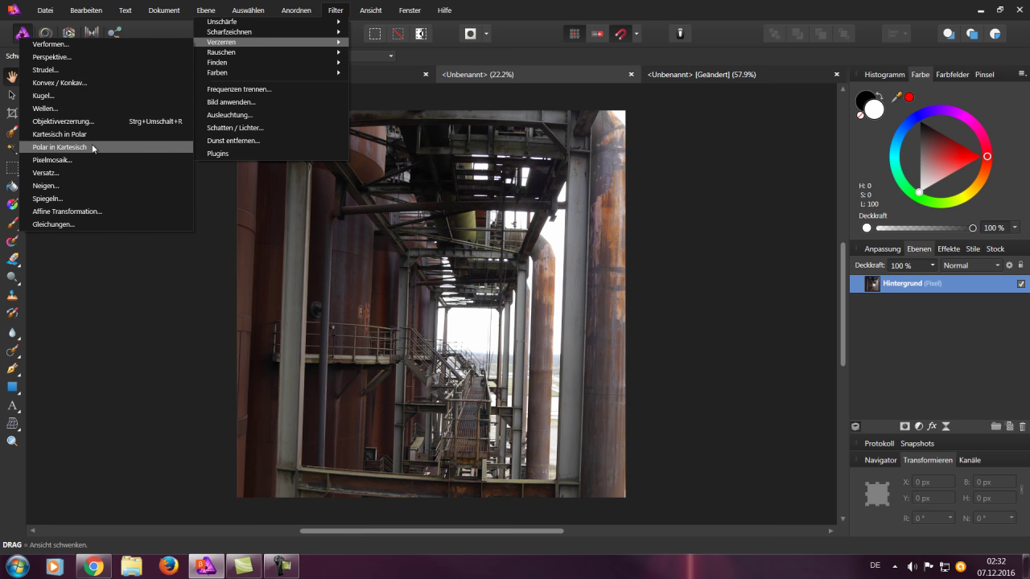
pyautogui.click(93, 148)
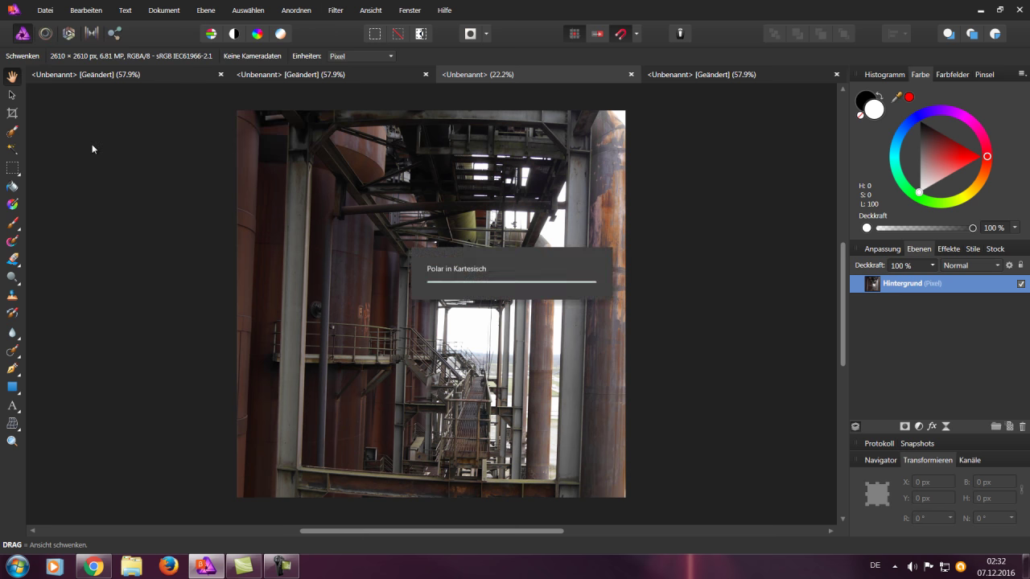
pyautogui.click(12, 94)
pyautogui.click(12, 167)
pyautogui.moveTo(223, 104); pyautogui.dragTo(634, 515)
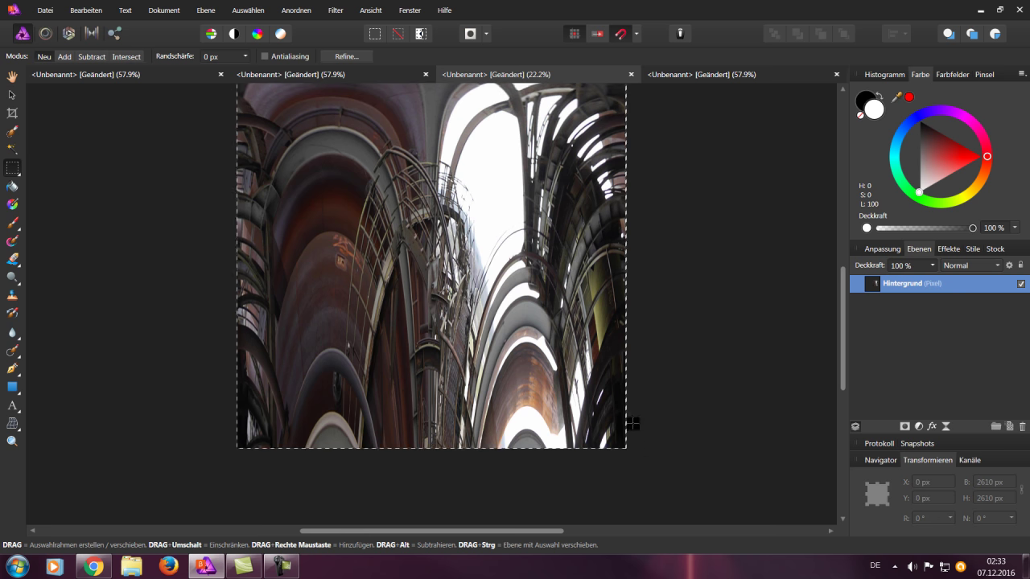
# Rotate the warped photo layer 180° and apply Kartesisch in Polar for a sphere-like image
pyautogui.click(12, 95)
pyautogui.scroll(1, 670, 271)
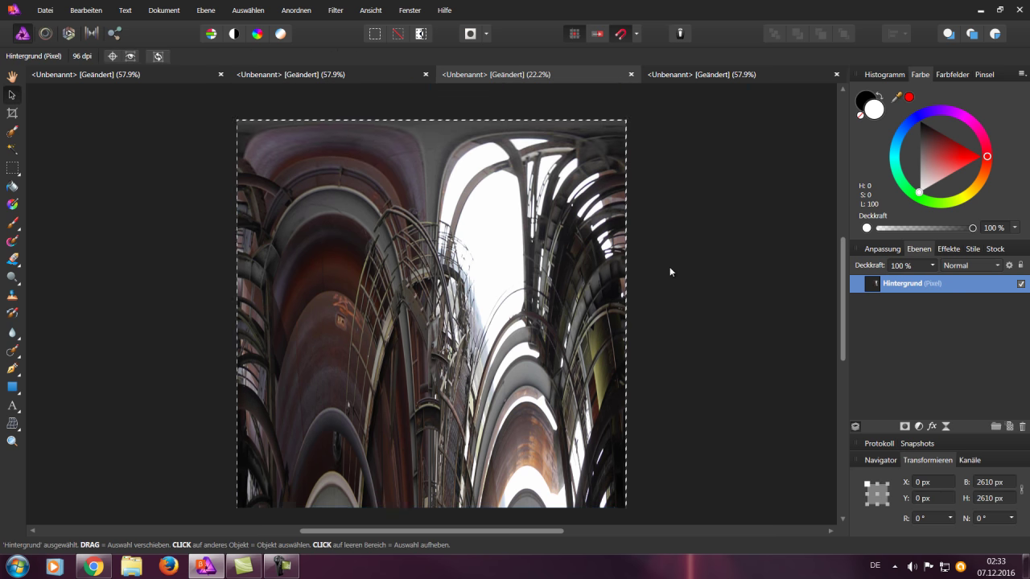
pyautogui.scroll(1, 669, 271)
pyautogui.moveTo(432, 120)
pyautogui.mouseDown()
pyautogui.moveTo(292, 308)
pyautogui.moveTo(439, 403)
pyautogui.mouseUp()
pyautogui.click(337, 10)
pyautogui.moveTo(406, 89)
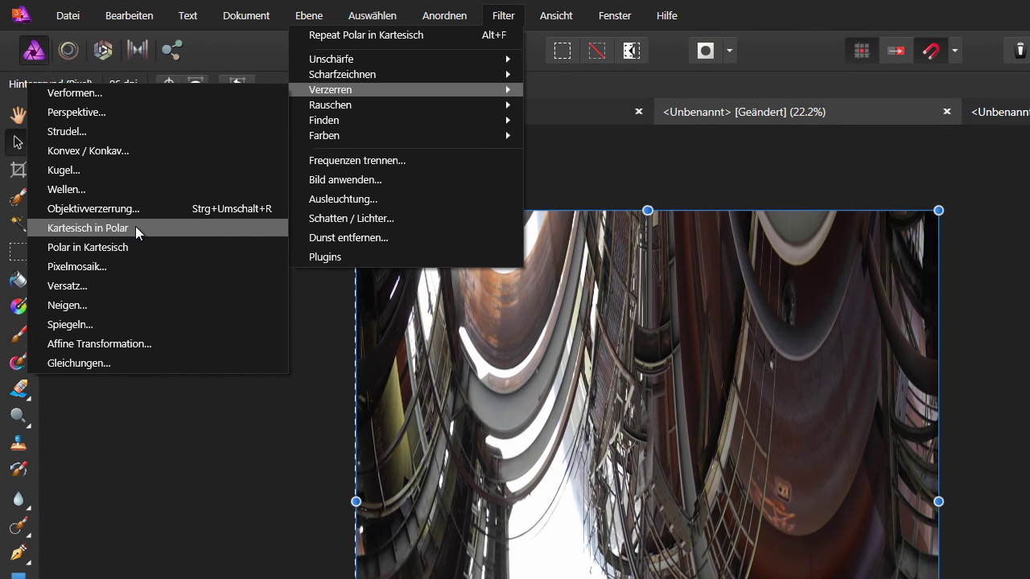
pyautogui.click(135, 227)
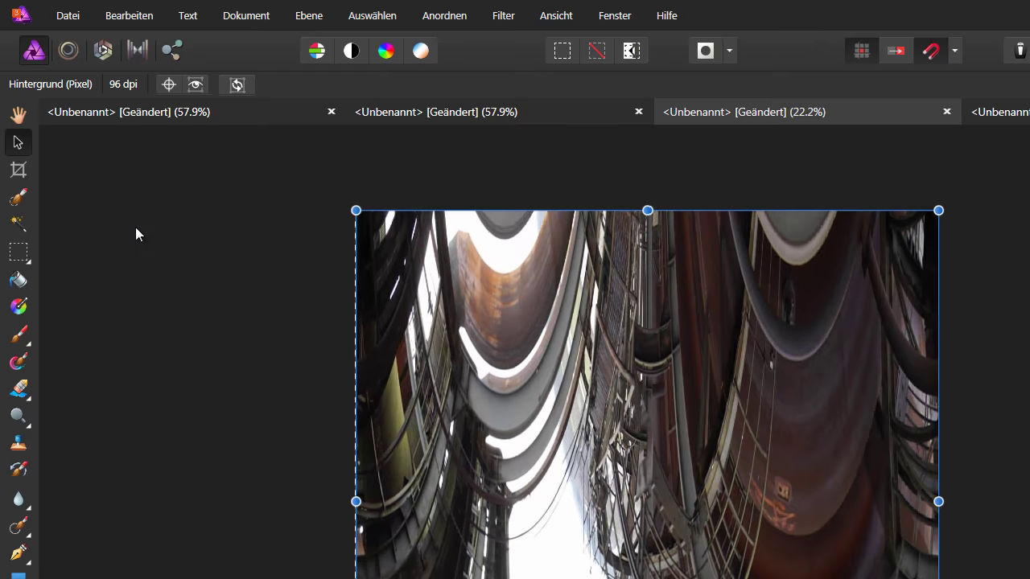